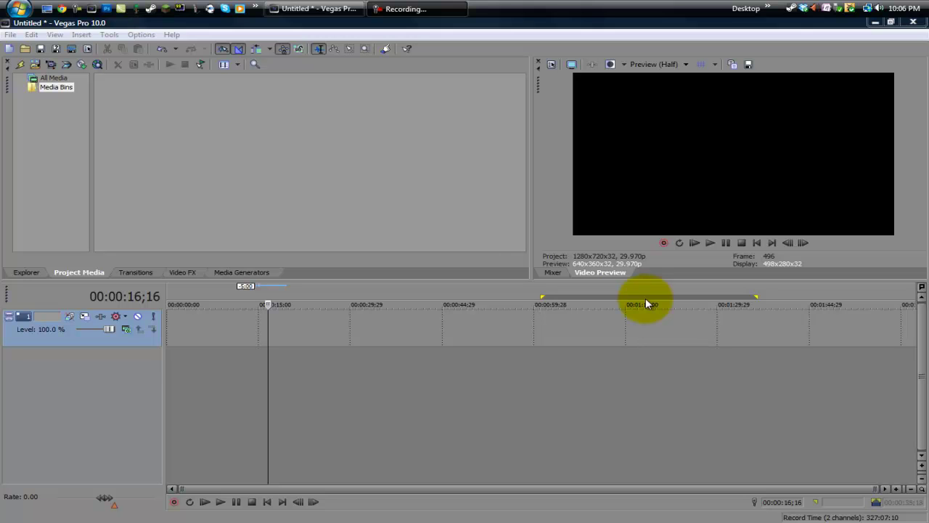
Step: Uncheck Enable Media Manager in General preferences and accept the restart warning
click(534, 32)
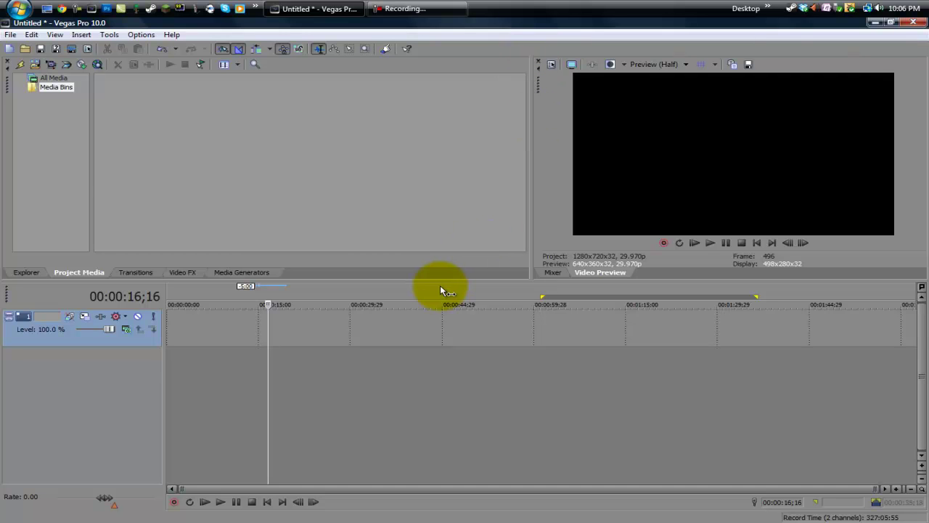
click(140, 35)
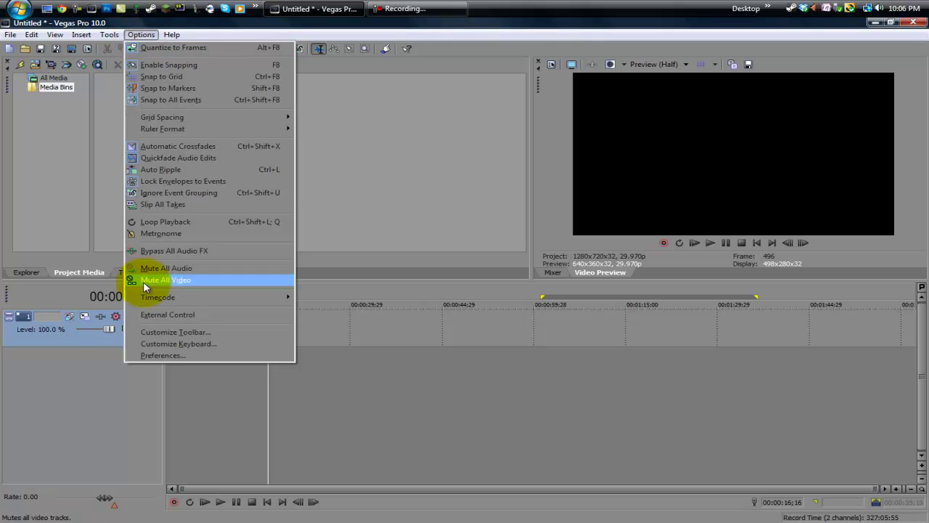
click(153, 356)
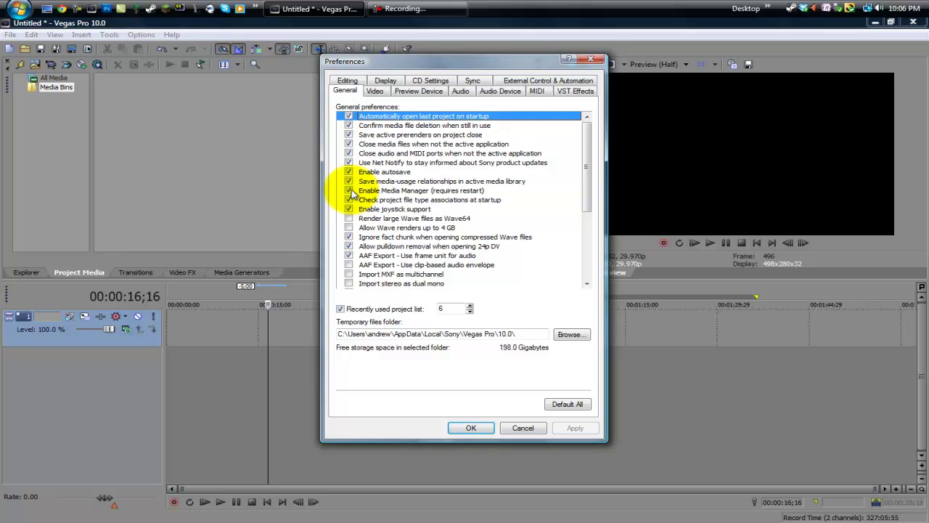
click(350, 191)
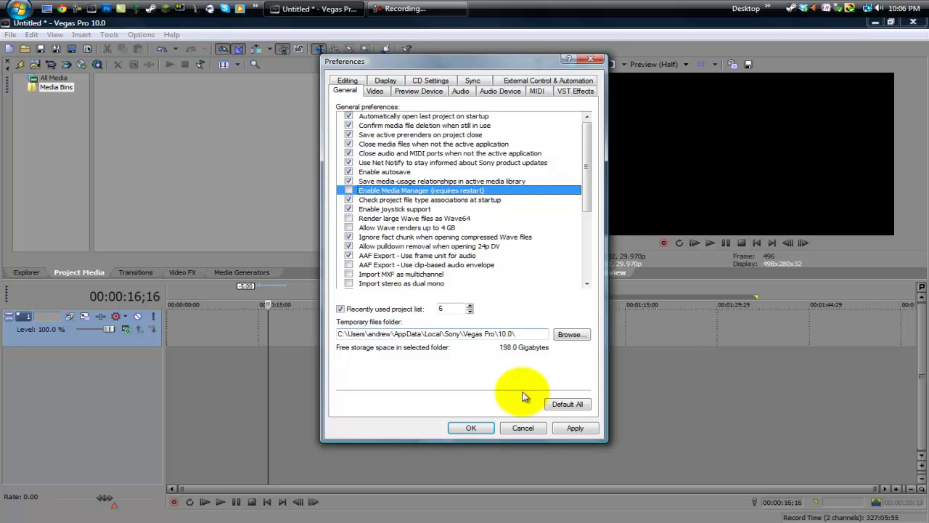
click(462, 425)
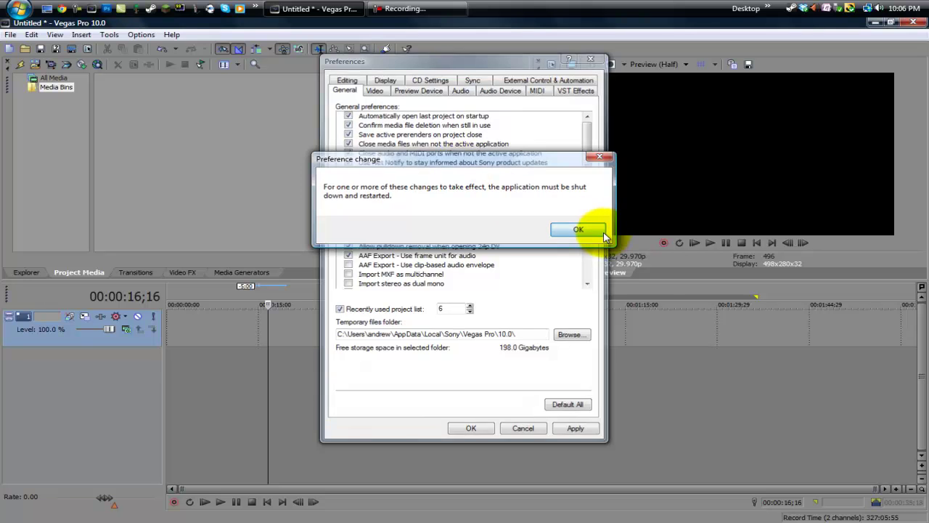
click(568, 229)
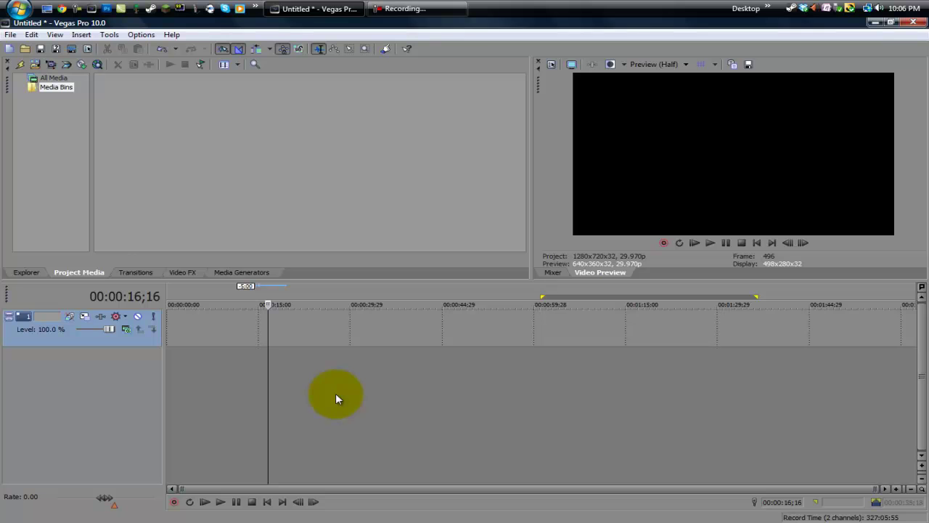
Step: Drag the Halo 4 wallpaper from the Explorer onto the video track near 00:00:20
click(26, 273)
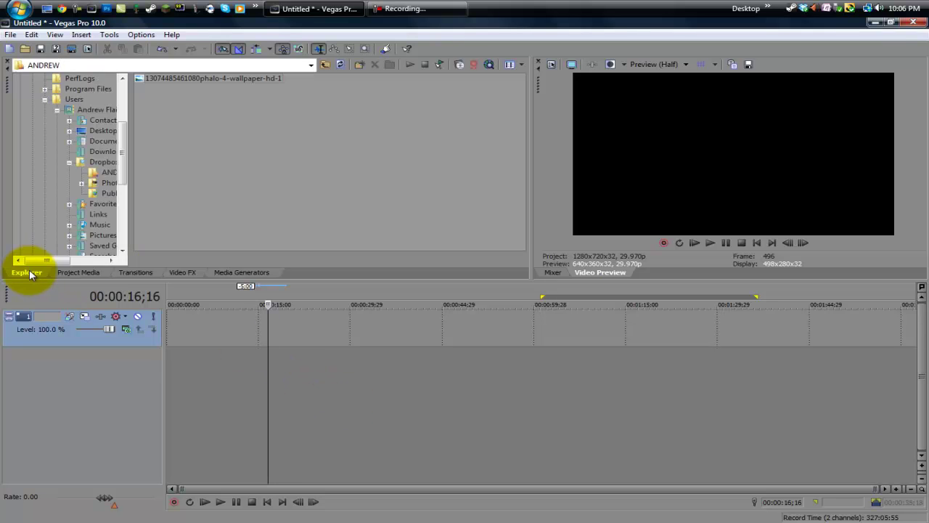
drag(229, 79, 294, 330)
click(80, 273)
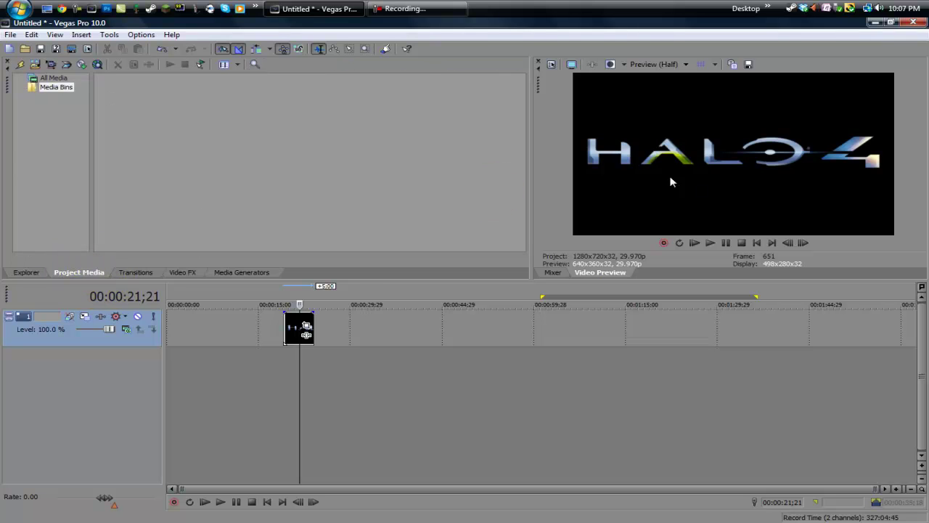
drag(282, 298, 314, 304)
click(362, 170)
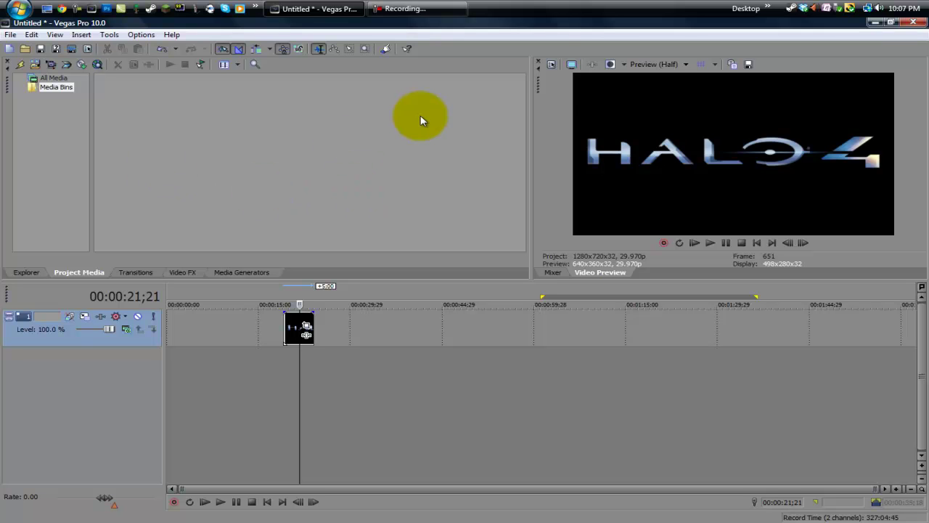
Step: Match project video to the Halo 4 wallpaper JPEG (1920x1080, 29.970 fps), then verify it
click(553, 67)
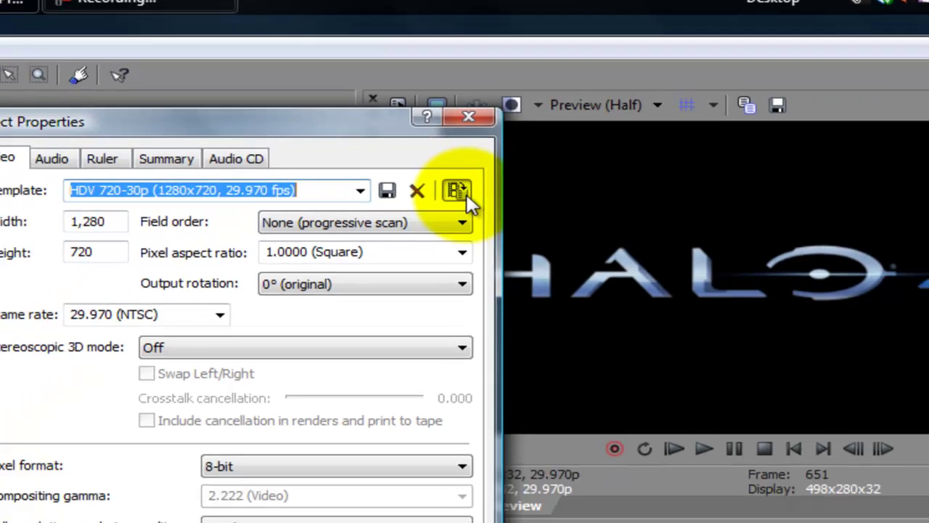
click(425, 225)
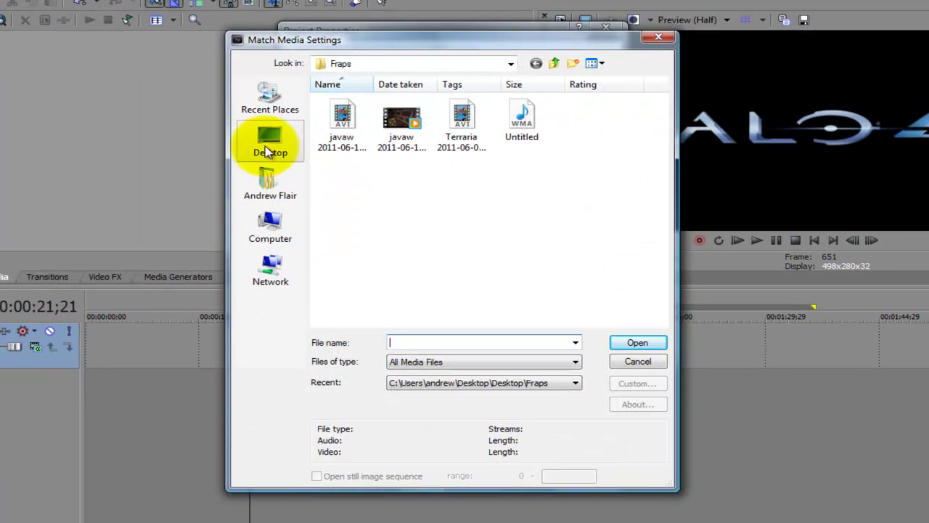
click(283, 193)
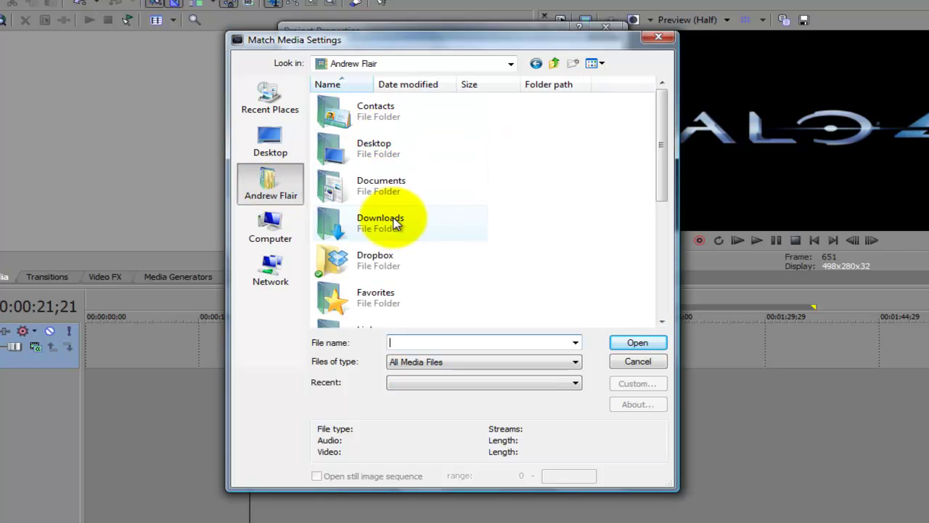
double_click(392, 256)
double_click(346, 101)
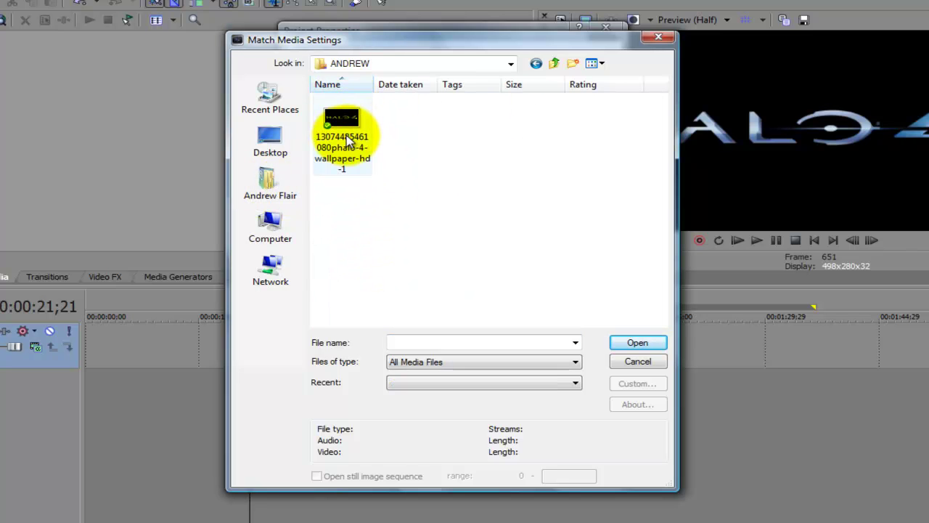
click(349, 140)
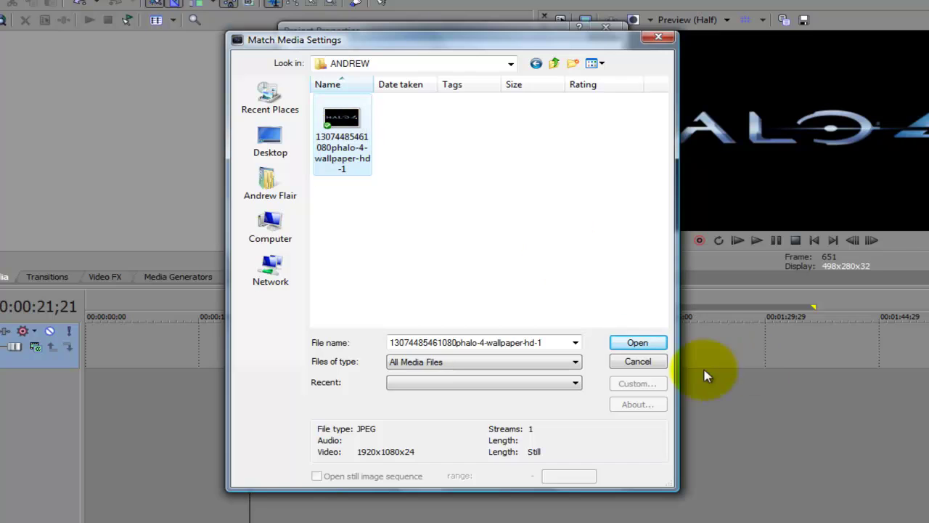
click(636, 342)
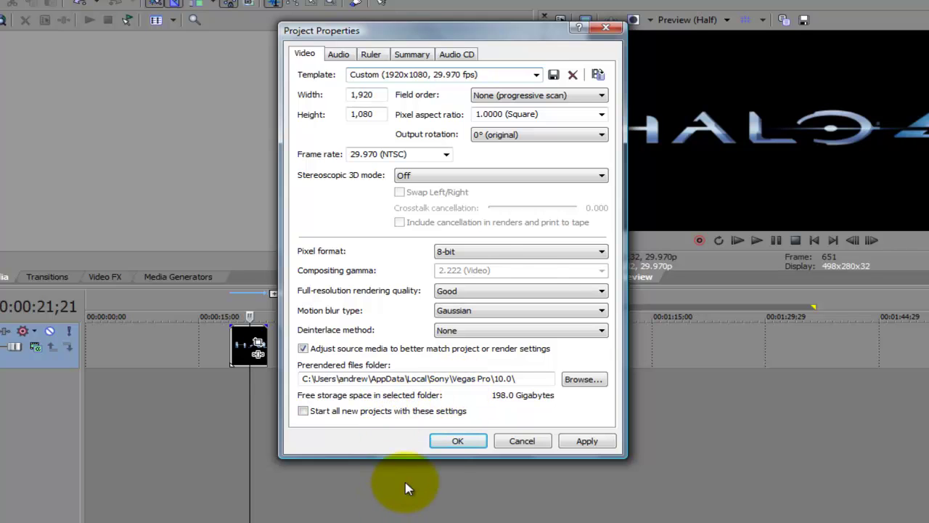
click(456, 442)
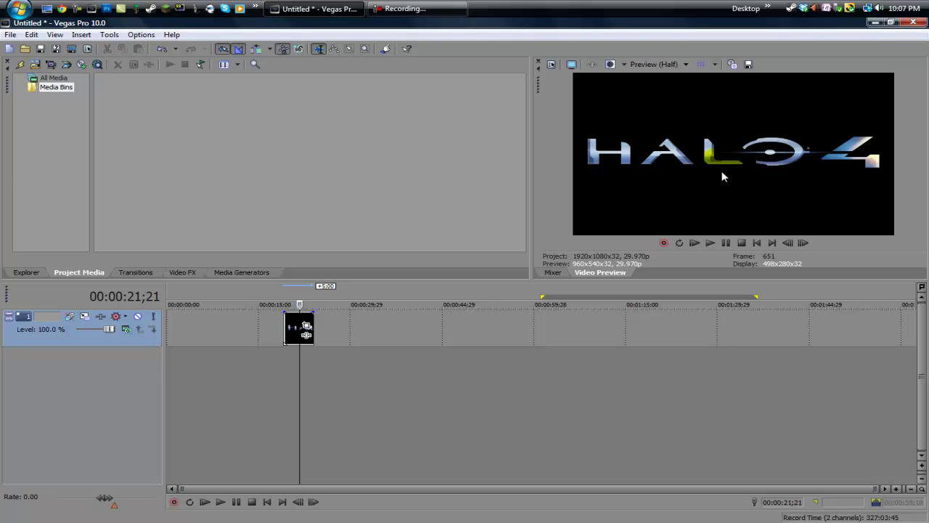
click(551, 64)
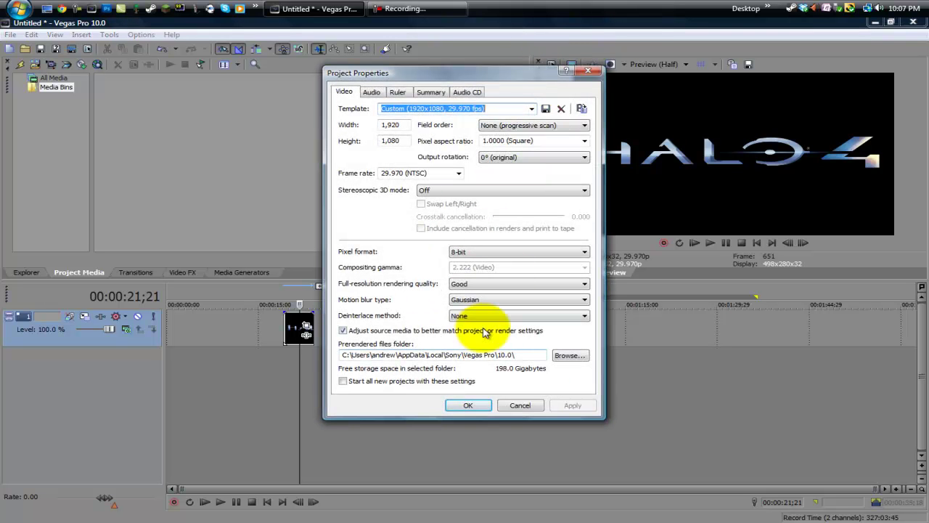
click(520, 405)
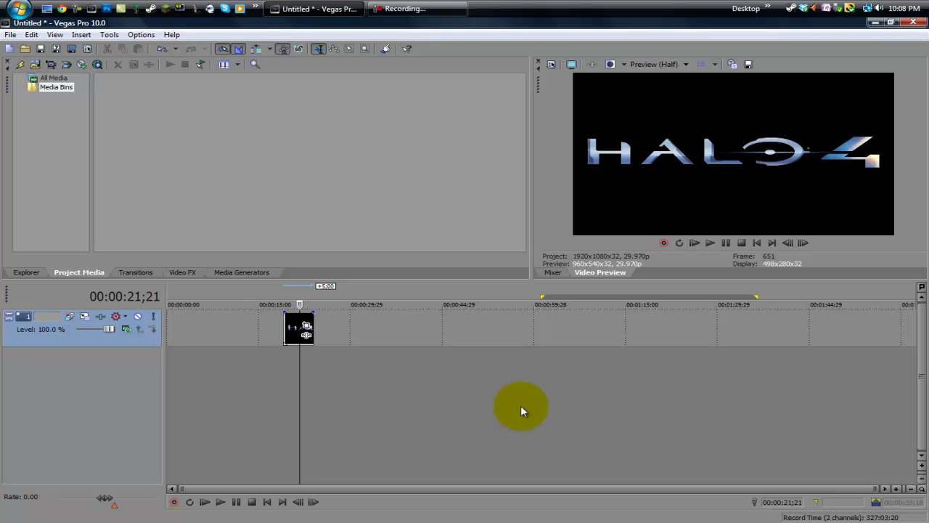
Step: Play the Halo 4 still clip from its start near 00:00:19 and pause
click(301, 368)
scroll(300, 368, up, 5)
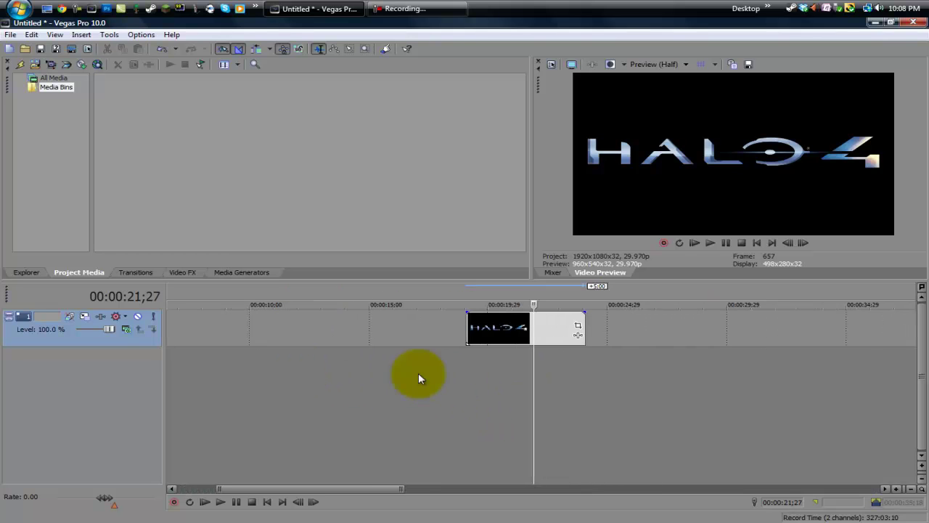
click(475, 377)
key(space)
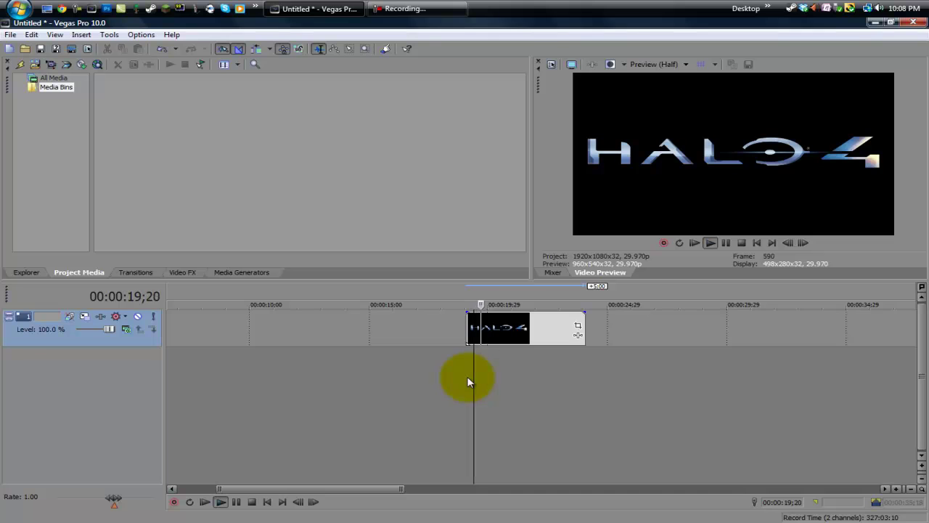
key(Return)
scroll(519, 418, down, 1)
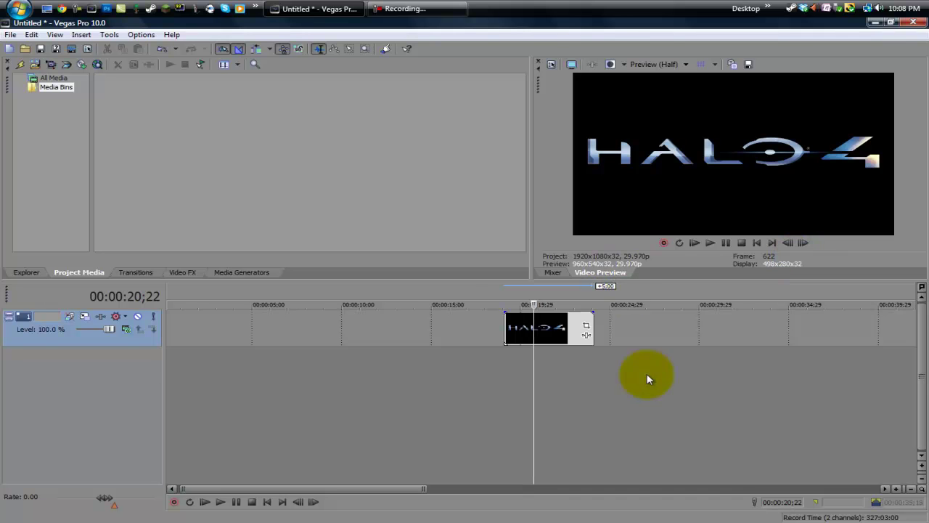
scroll(610, 370, down, 3)
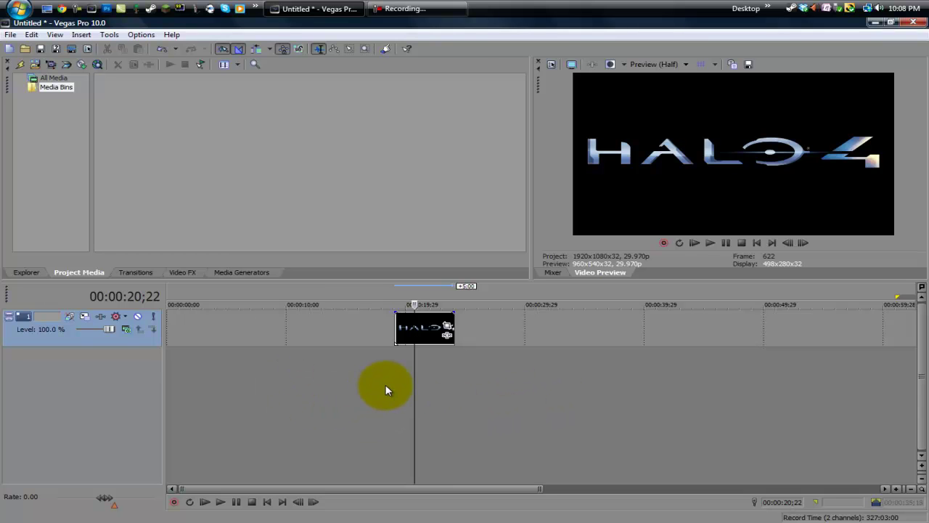
scroll(385, 384, down, 2)
scroll(326, 378, up, 4)
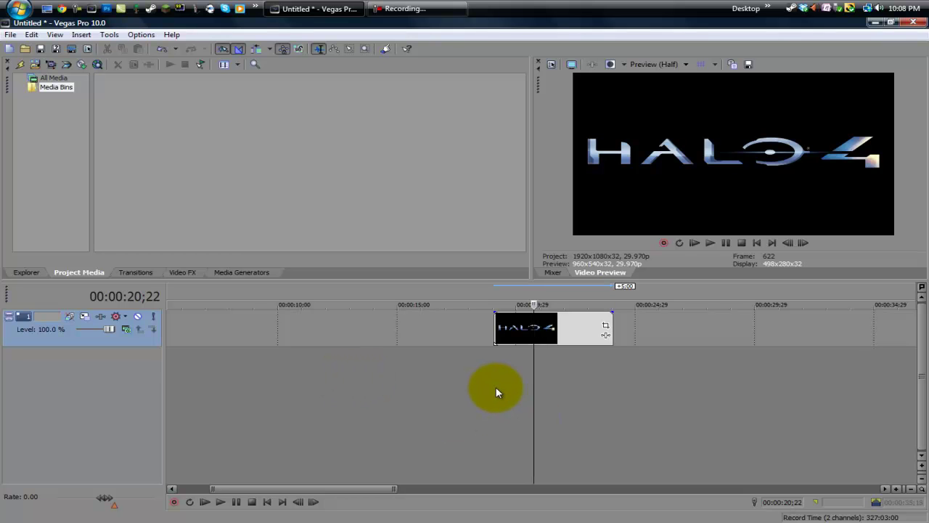
Step: Build a Shift+B dynamic RAM preview of a loop region over the Halo 4 clip and play it
drag(497, 388, 615, 373)
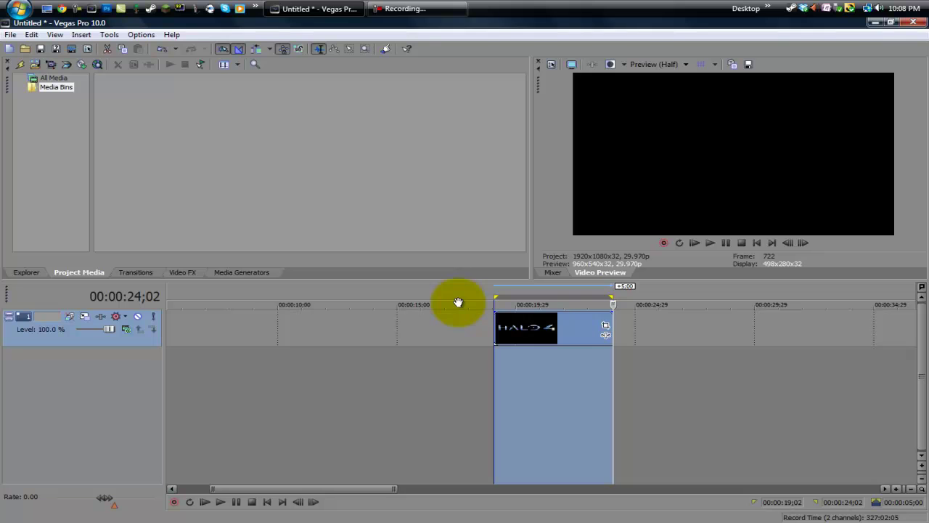
key(shift+b)
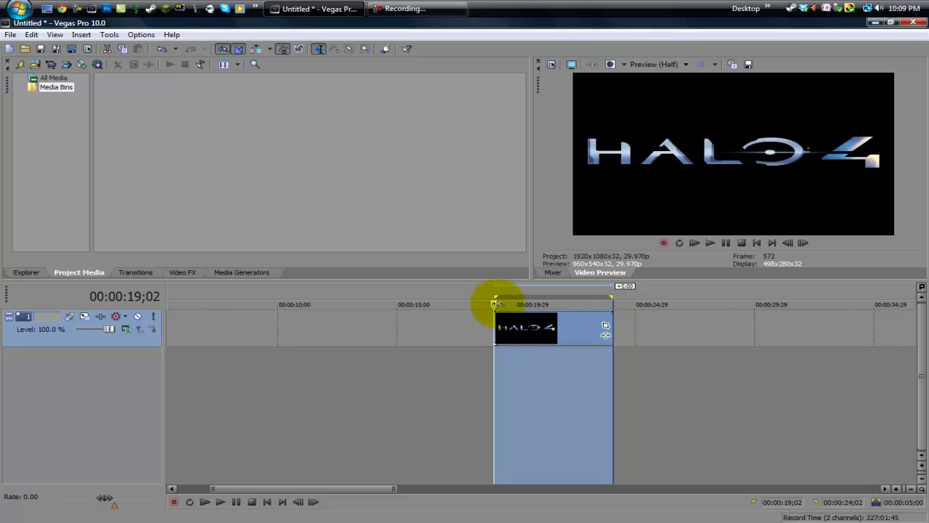
scroll(506, 347, up, 2)
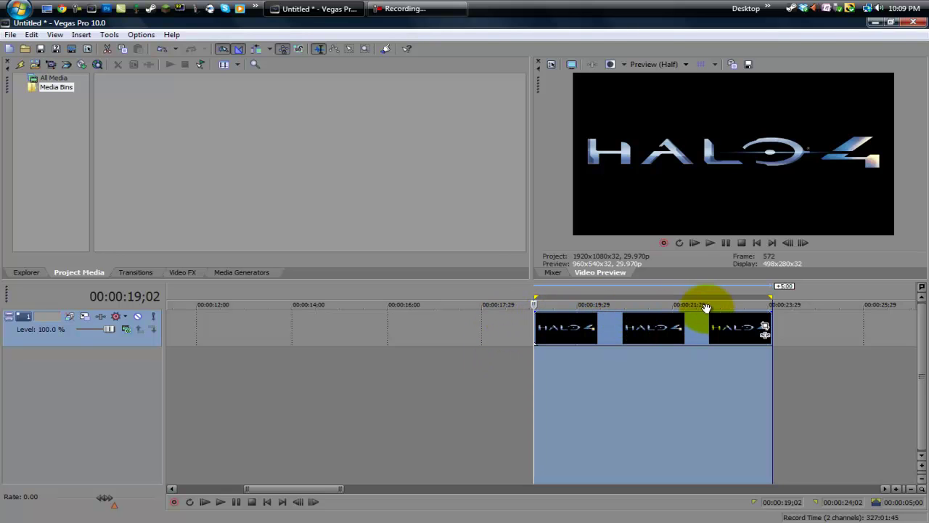
key(space)
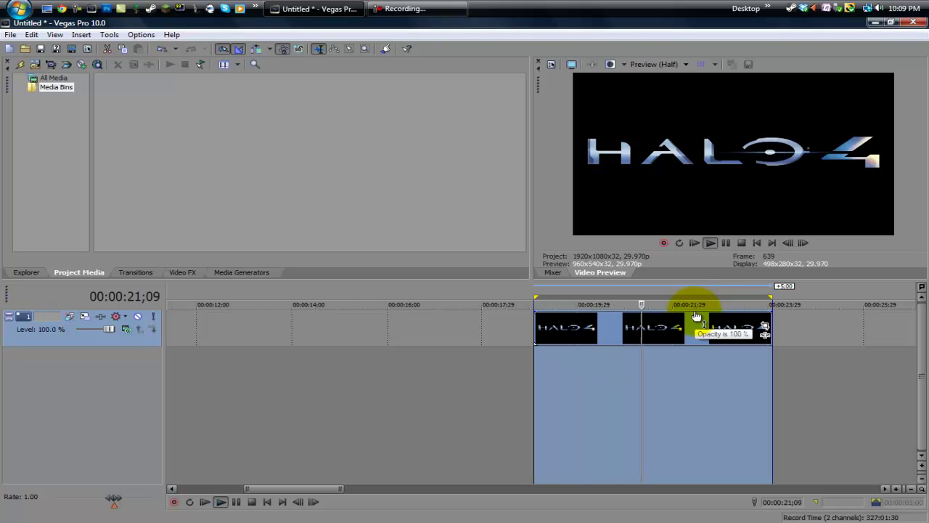
key(Return)
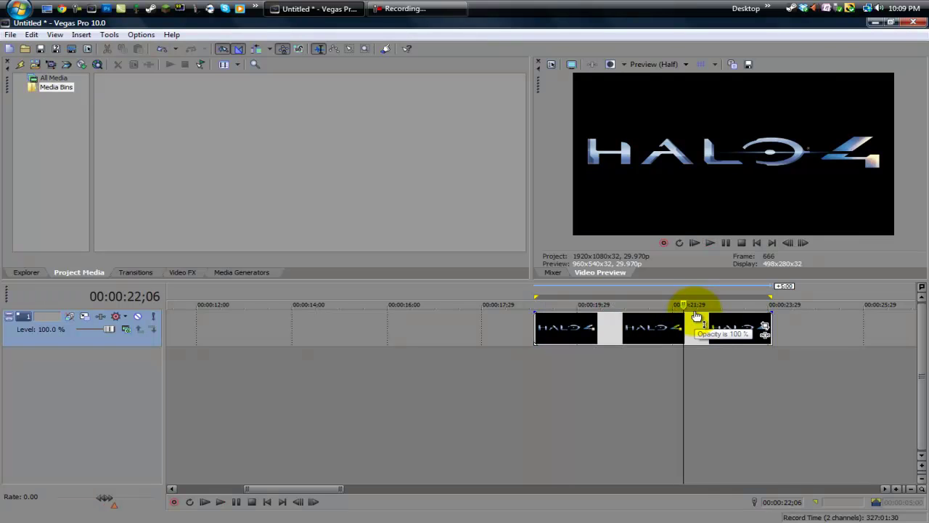
scroll(693, 323, down, 2)
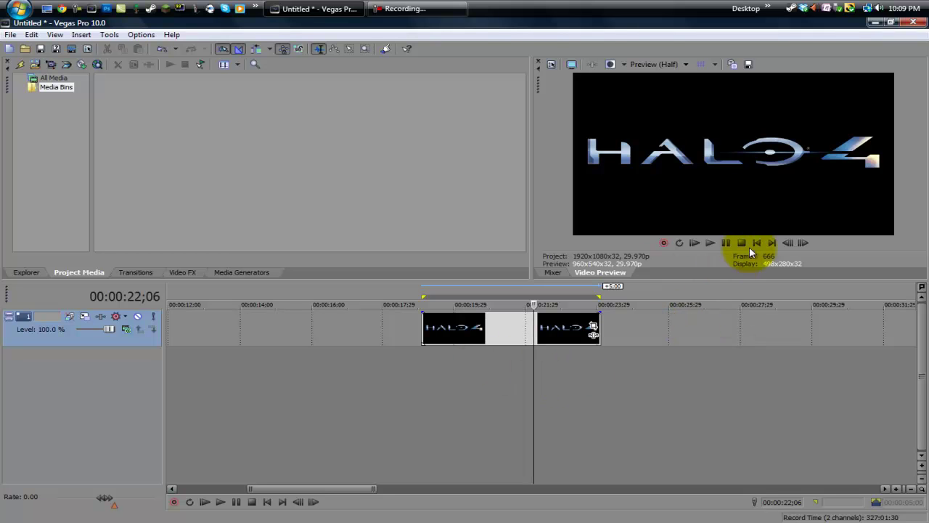
click(495, 399)
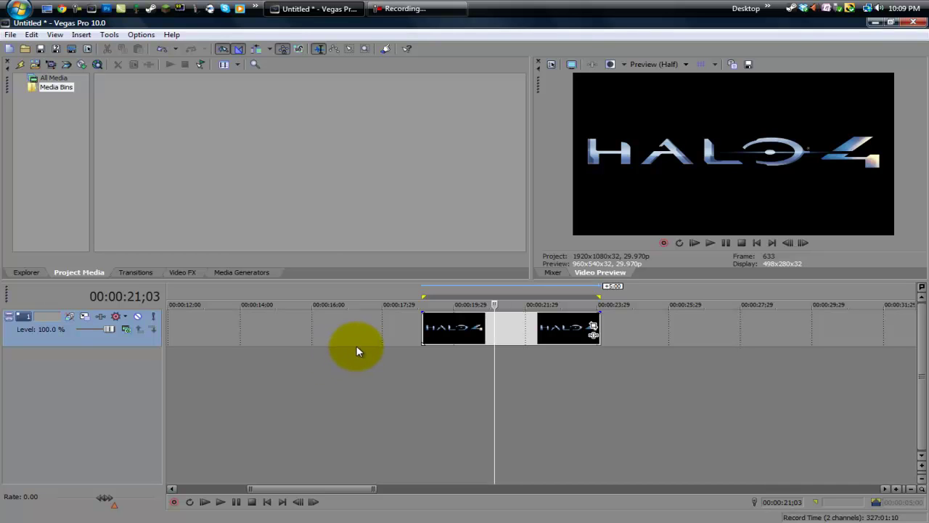
Step: Enable Dynamic RAM Preview max (MB) on the Video preferences tab and confirm
click(141, 35)
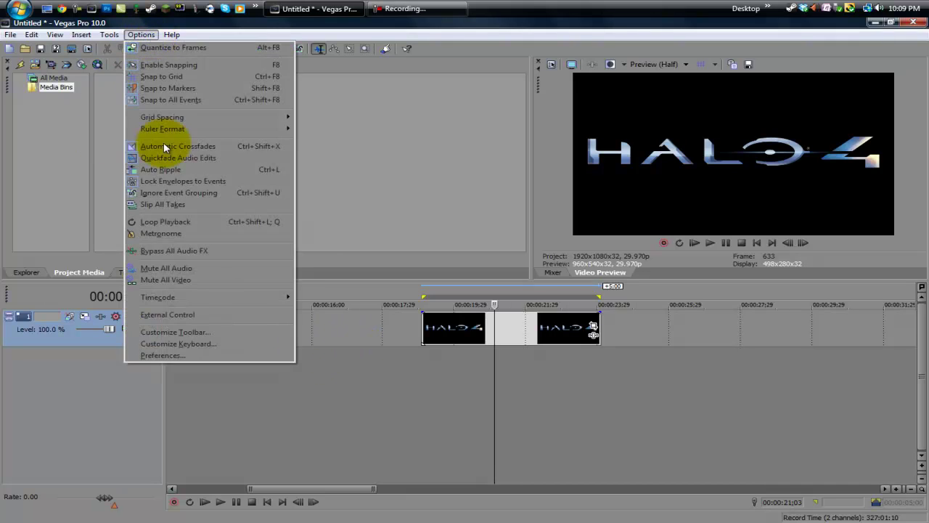
click(196, 354)
click(376, 91)
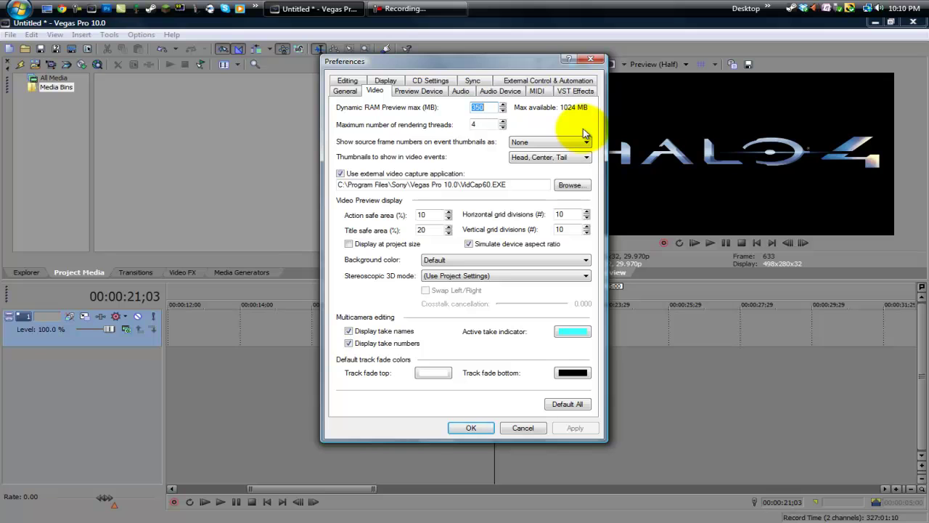
click(471, 427)
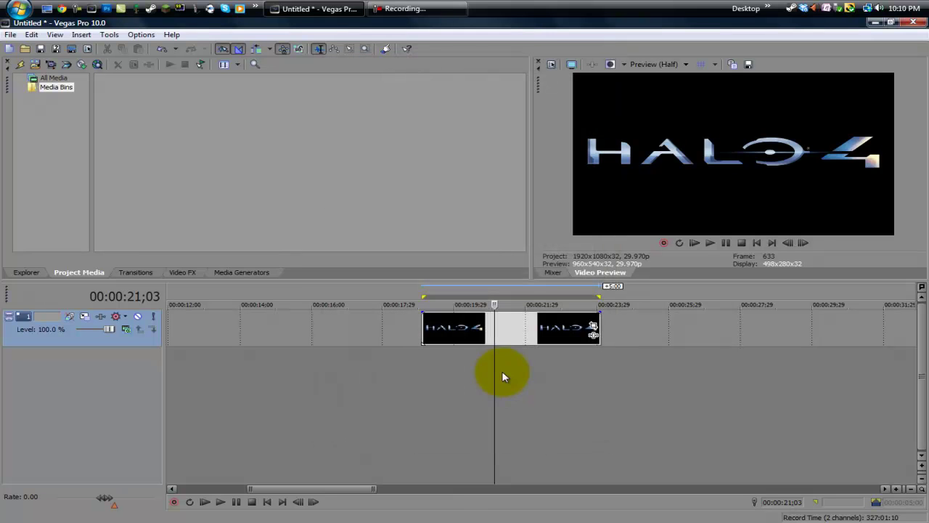
Step: Select 00:00:19;02 to 00:00:21;20 on the timeline and jump to the selection start
click(426, 358)
drag(425, 393, 509, 368)
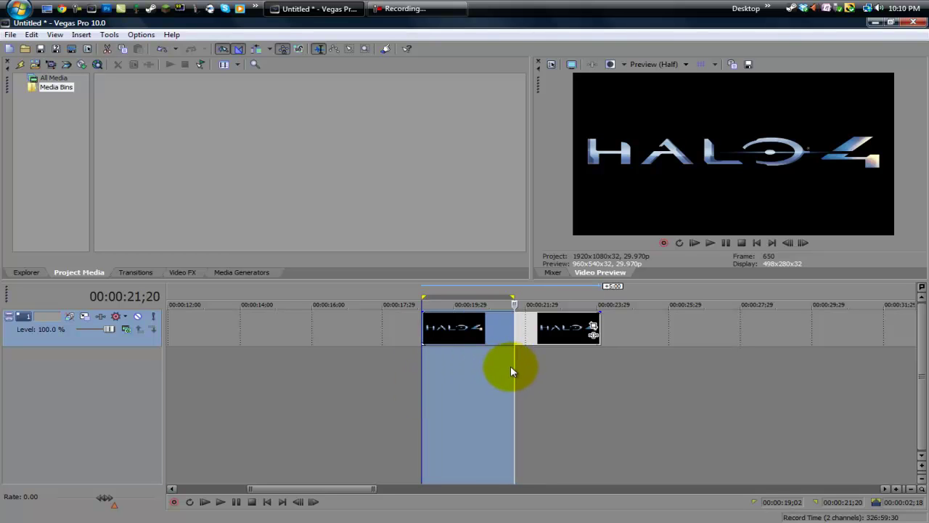
key(Home)
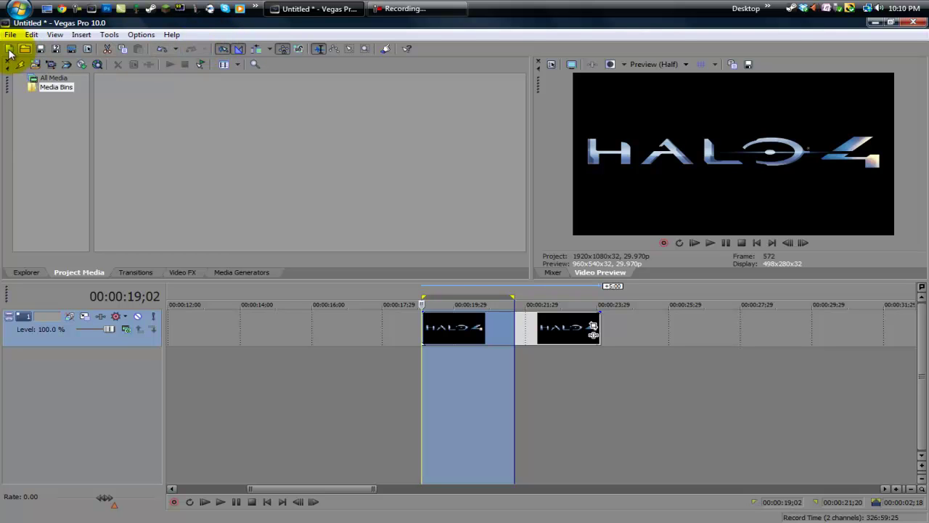
Step: Open the Customize Toolbar dialog and pick a position in the current toolbar list
click(384, 49)
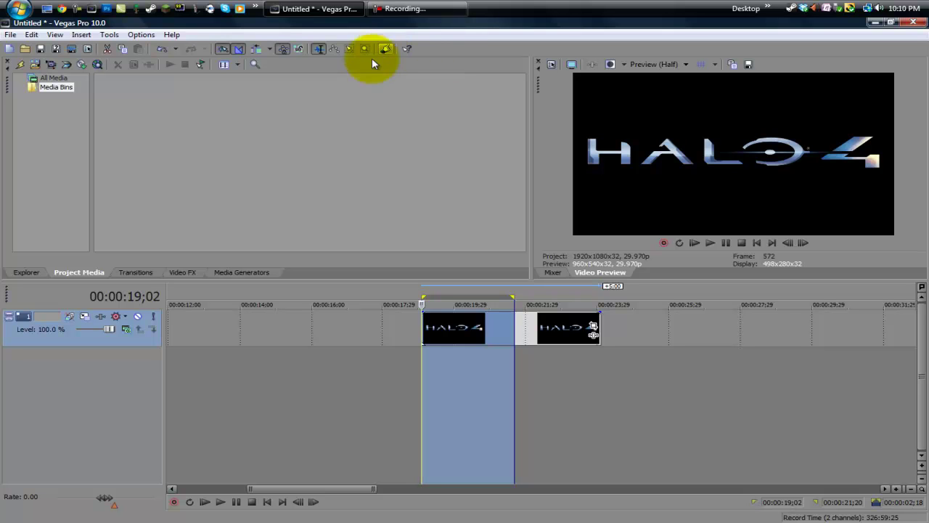
double_click(428, 48)
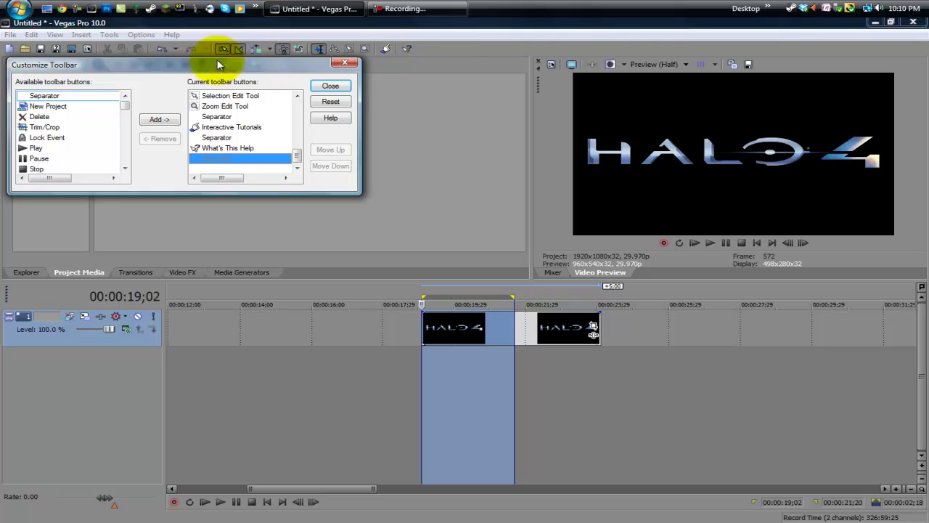
drag(124, 72, 236, 92)
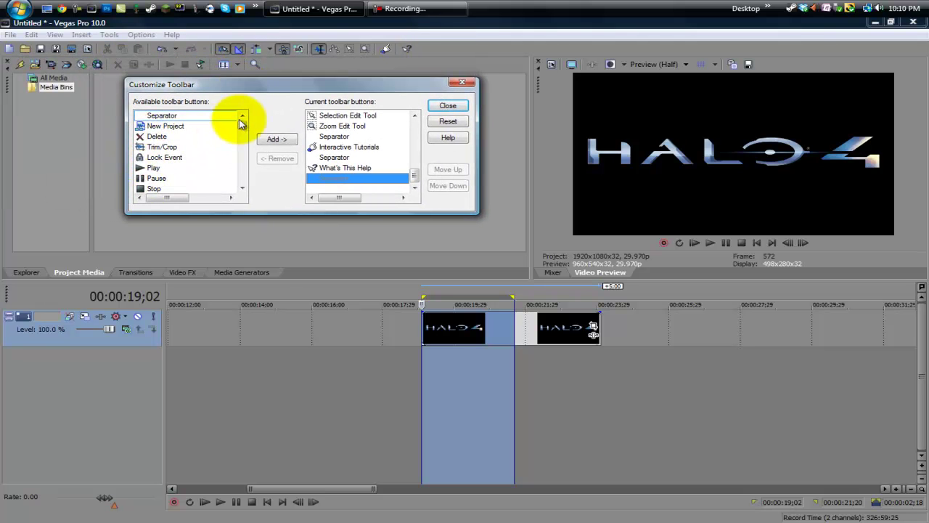
click(334, 157)
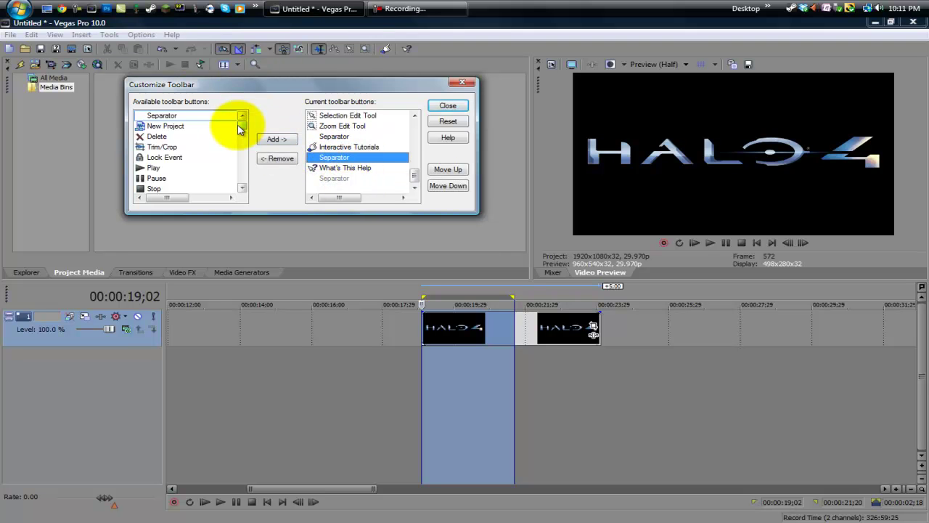
drag(239, 126, 244, 149)
Step: Add New Video Track to the toolbar, test the button, and delete the test track
click(192, 180)
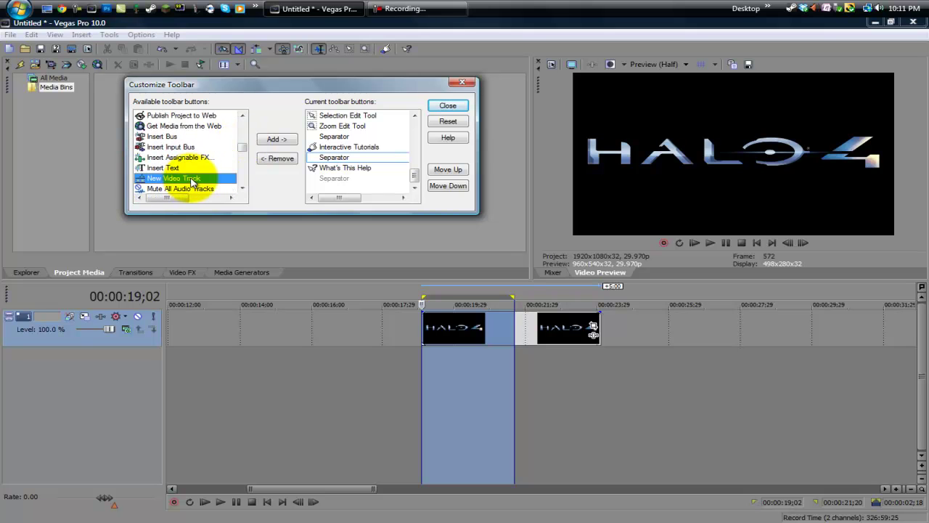
click(325, 178)
click(194, 179)
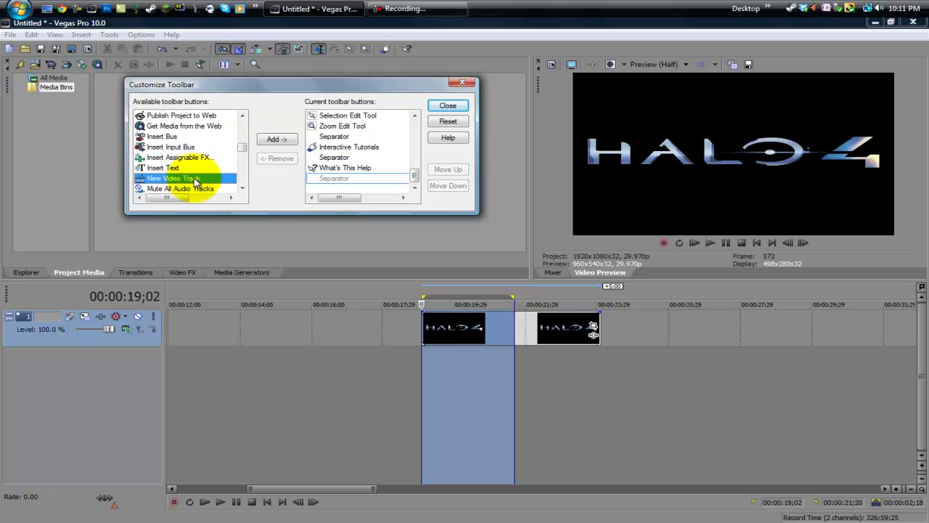
click(276, 139)
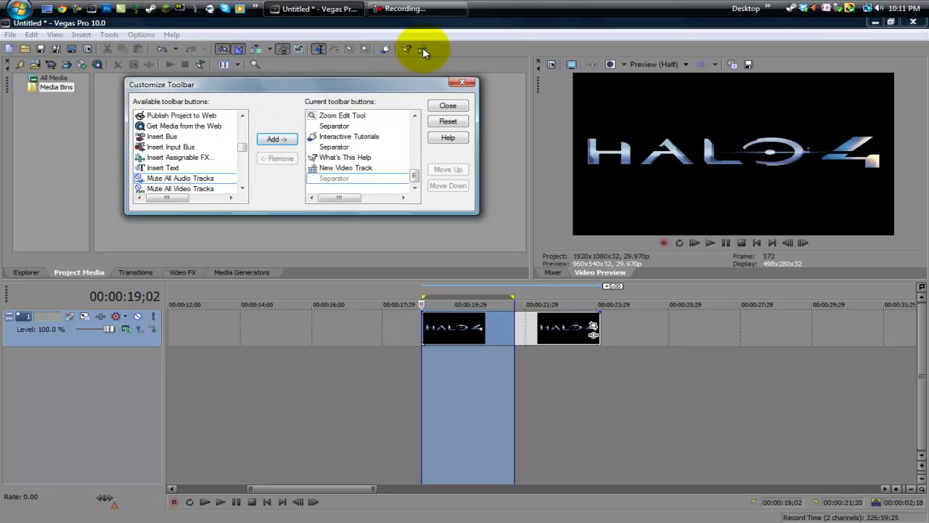
click(448, 105)
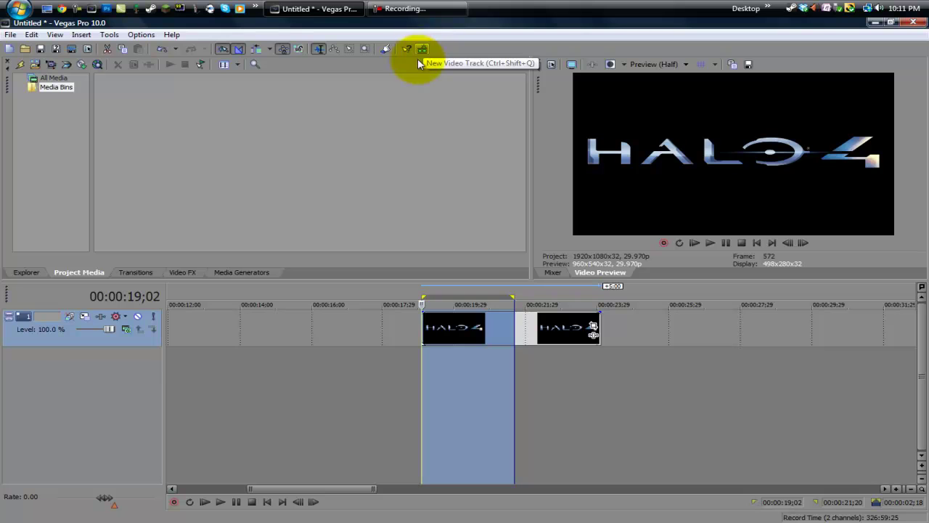
click(419, 50)
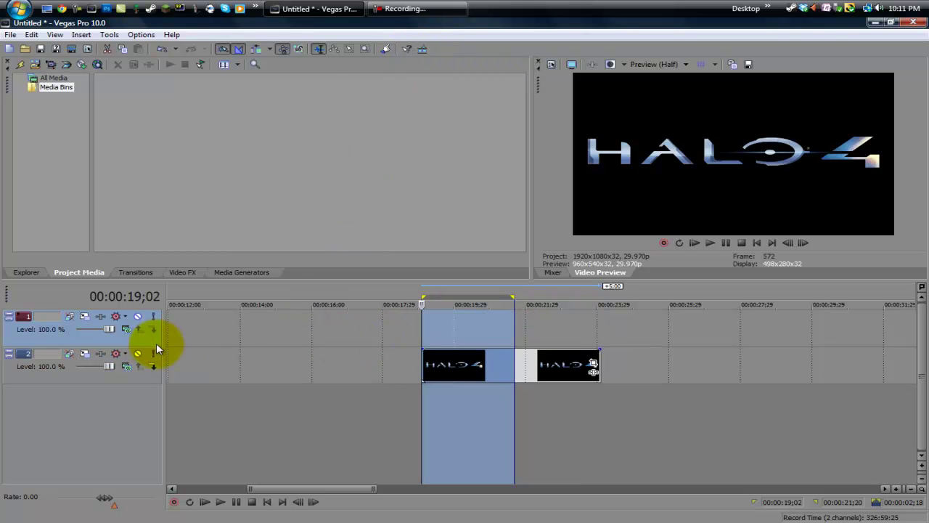
key(Delete)
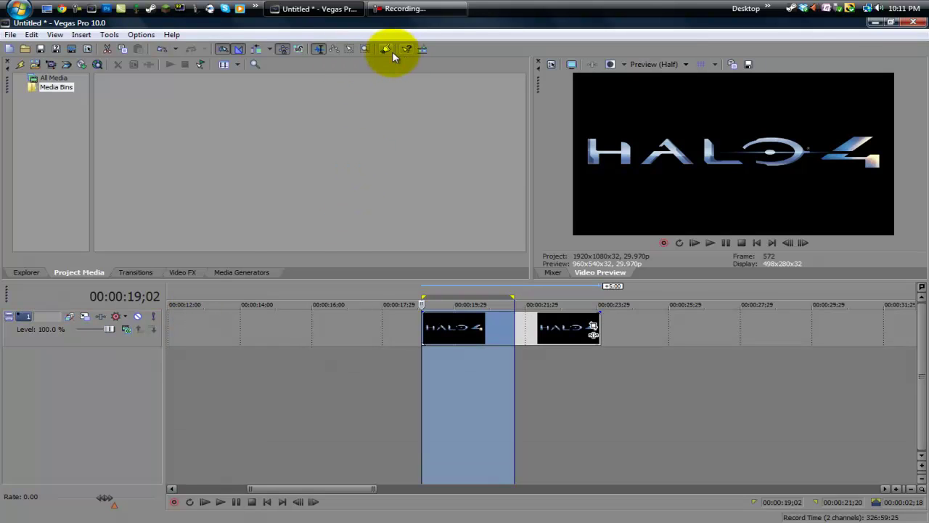